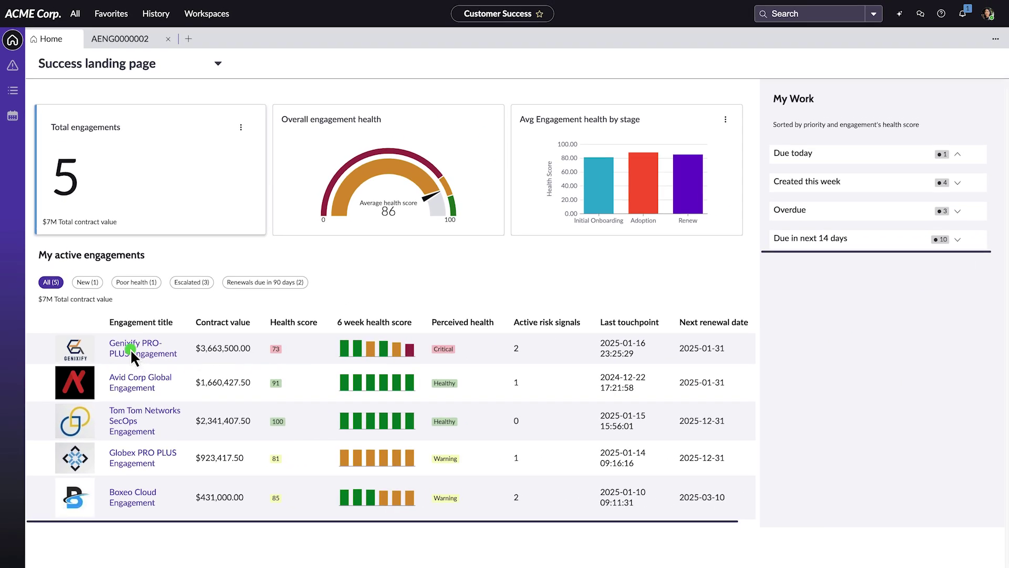
# Step: Open the Genixify PRO-PLUS Engagement and generate its Now Assist summary of risk, notes and actions
pyautogui.click(130, 348)
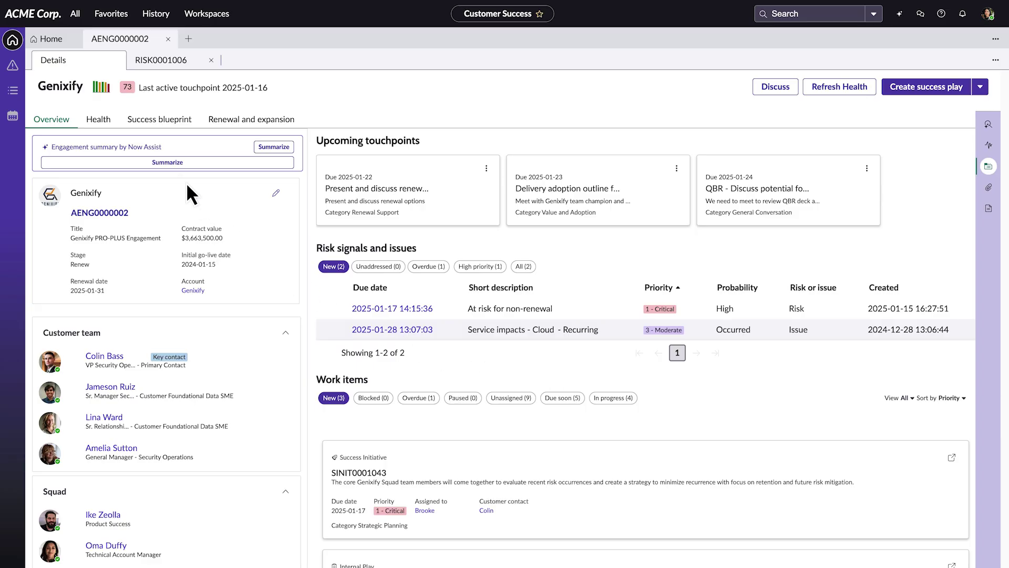
pyautogui.click(168, 162)
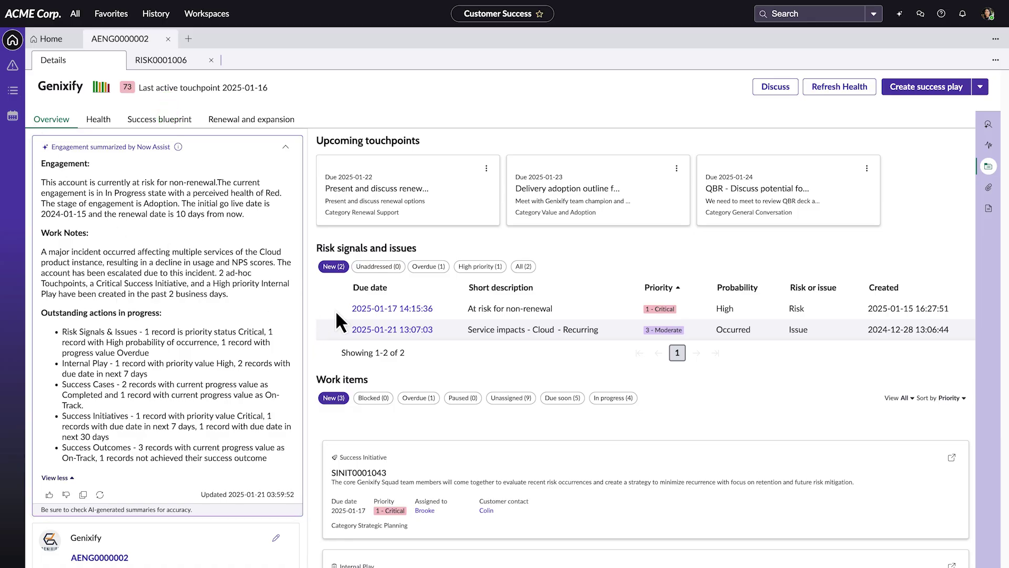
pyautogui.click(411, 329)
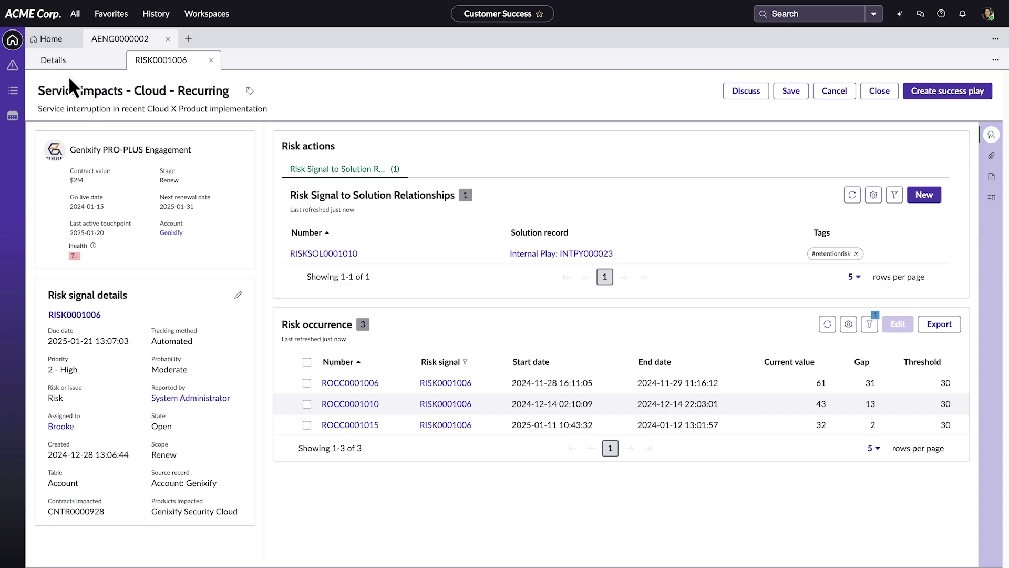
# Step: Return to the Genixify engagement details and open the Success blueprint's initiative roadmap
pyautogui.click(54, 59)
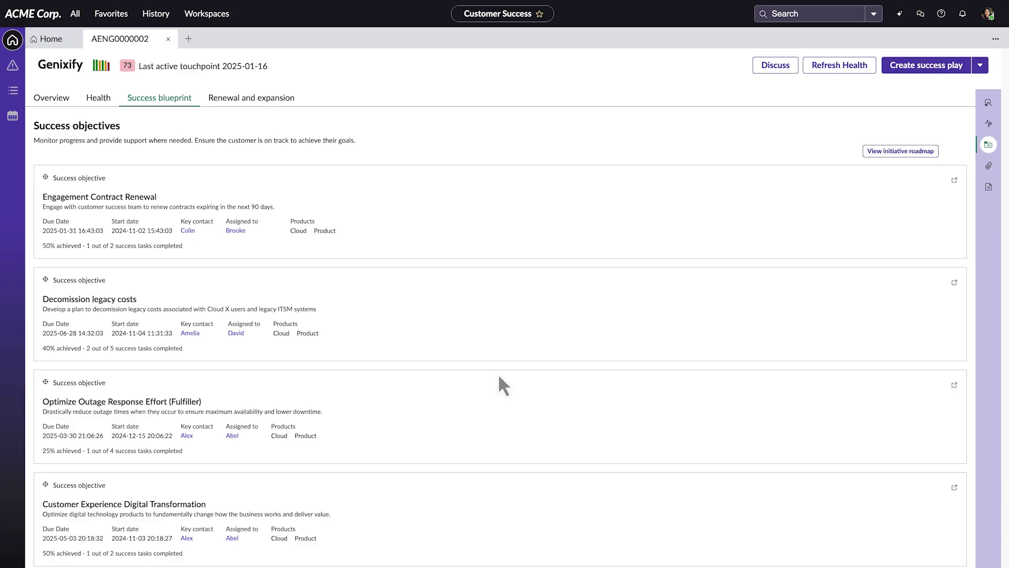
pyautogui.click(900, 151)
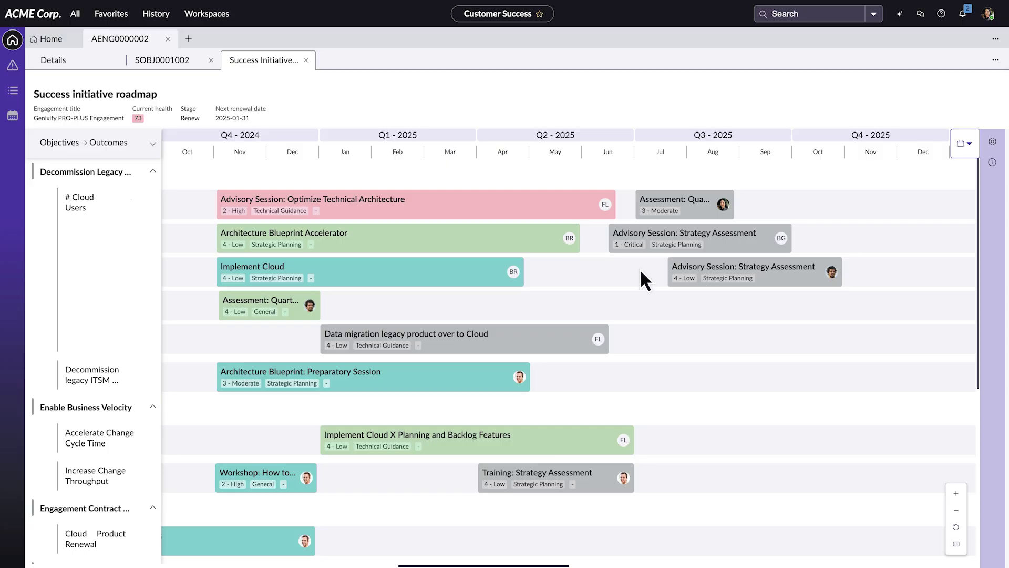
# Step: Close the initiative roadmap and open the Engagement Contract Renewal objective
pyautogui.click(307, 61)
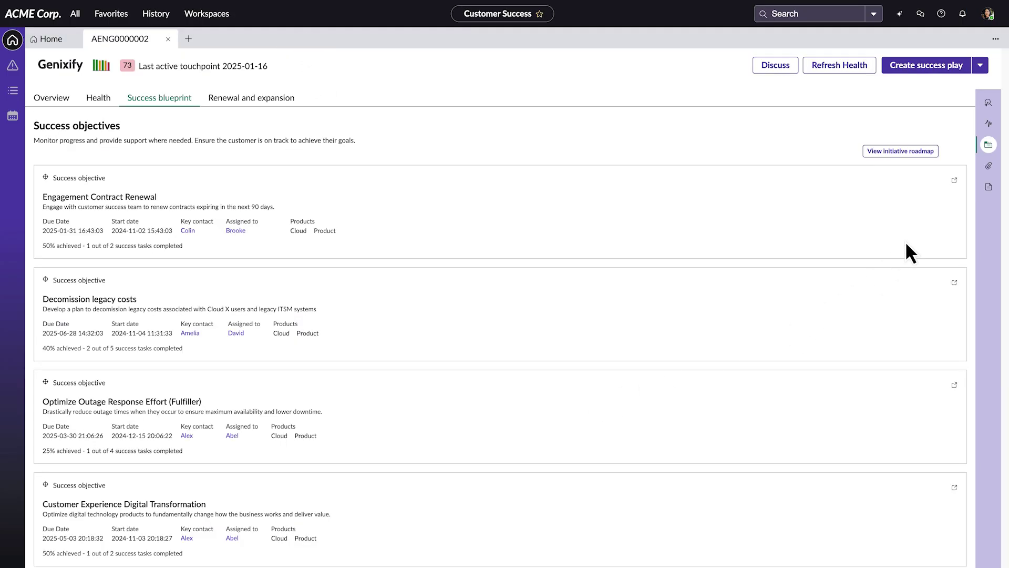
pyautogui.click(955, 180)
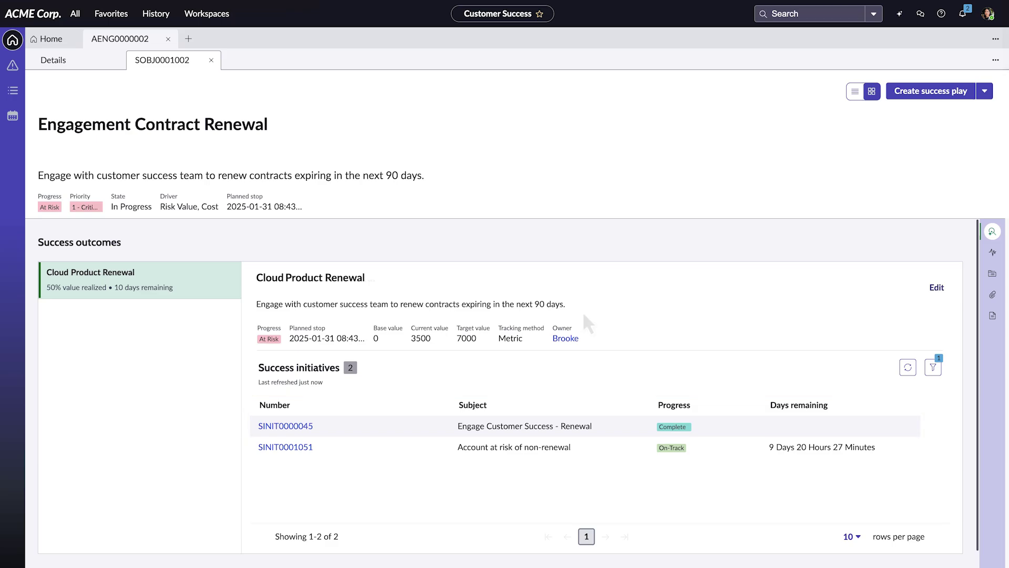
# Step: Start a success blueprint from Advisory Session: Strategy Assessment and advance to its details step
pyautogui.click(985, 91)
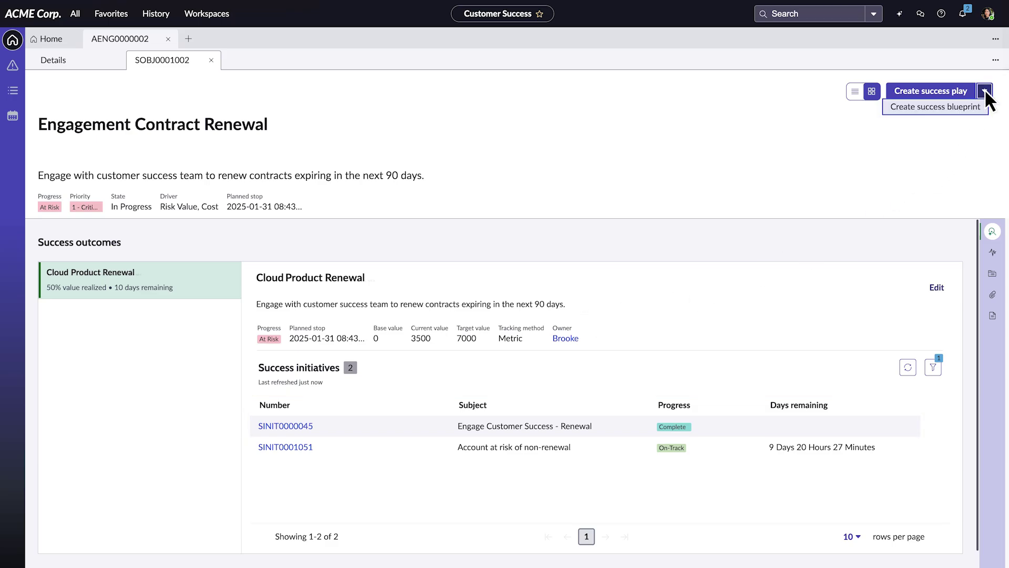
pyautogui.click(935, 108)
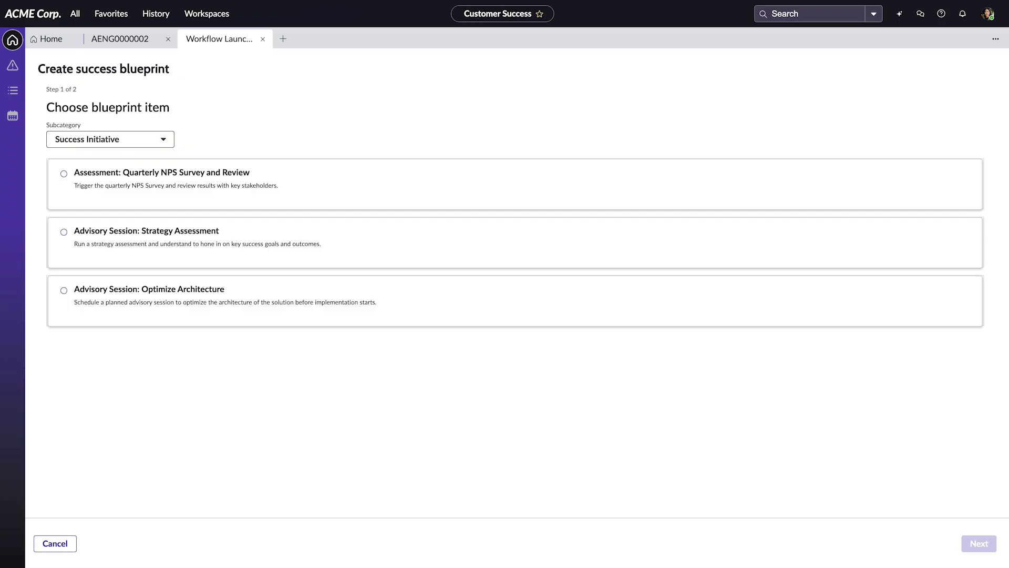
pyautogui.click(64, 231)
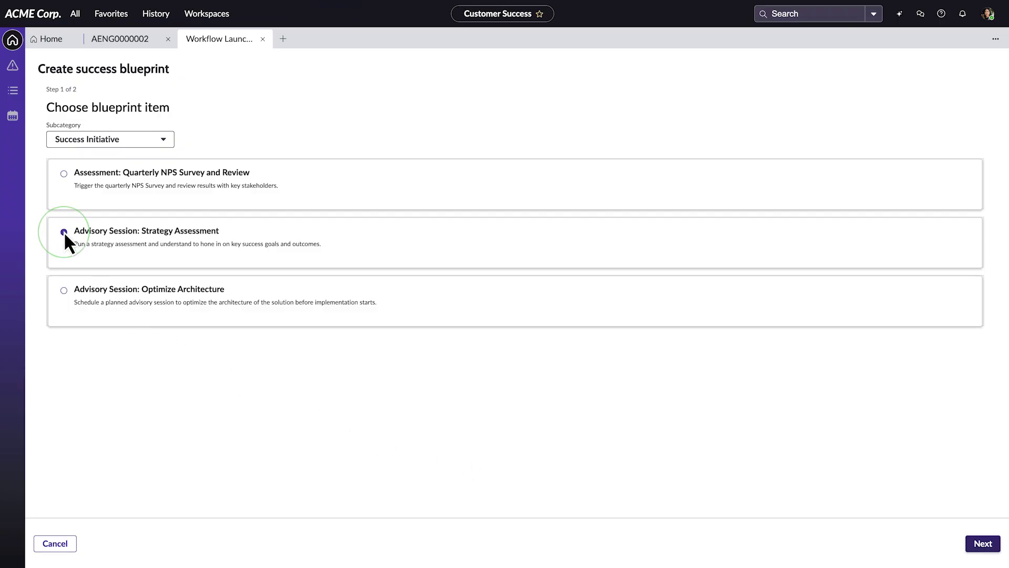
pyautogui.click(983, 543)
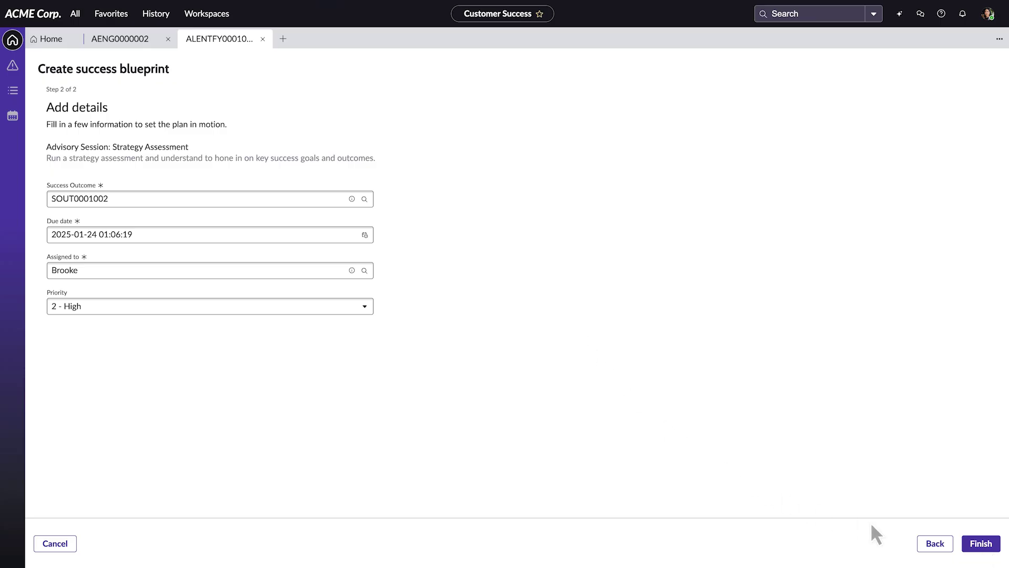
# Step: Finish the Strategy Assessment blueprint and generate its Success Initiative Now Assist summary
pyautogui.click(981, 543)
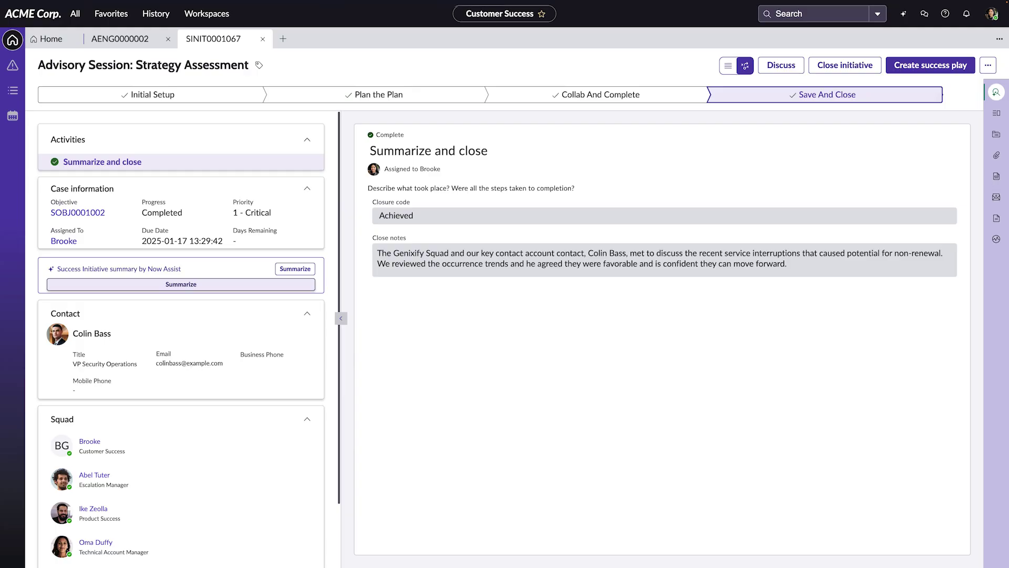
pyautogui.click(184, 285)
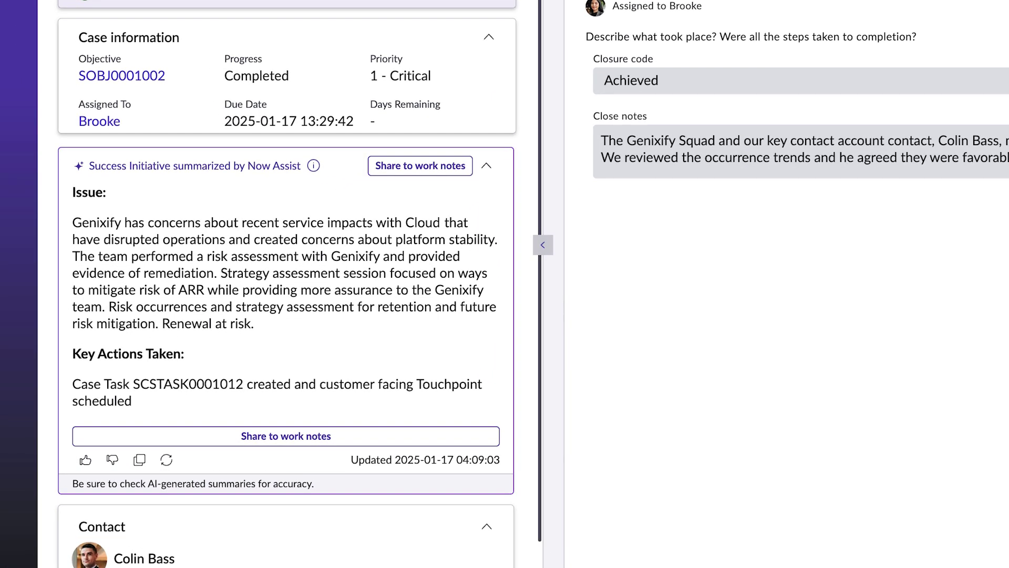